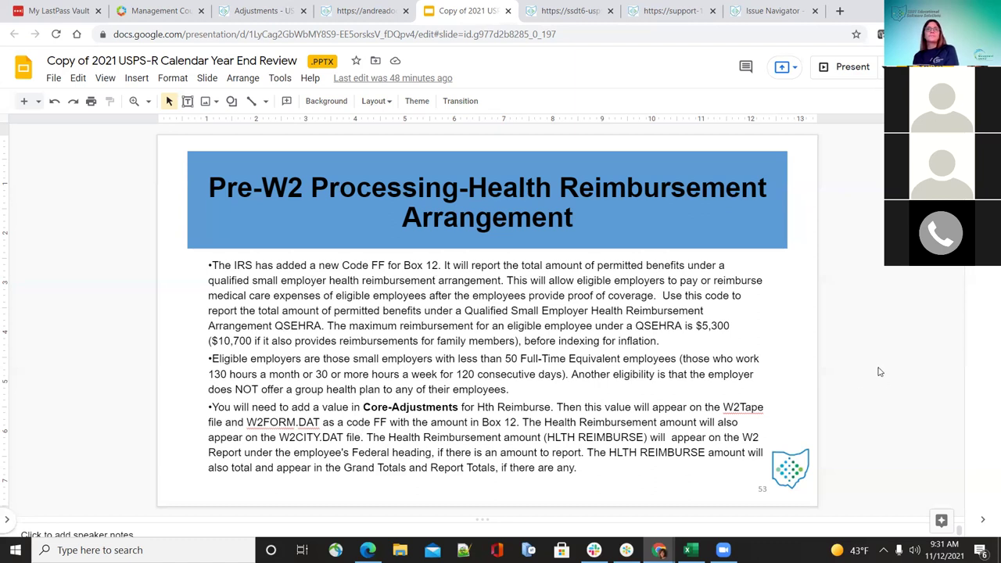
- Page through the slides from the Health Reimbursement Arrangement to the W-2 Report Processing slide
scroll(878, 372, down, 1)
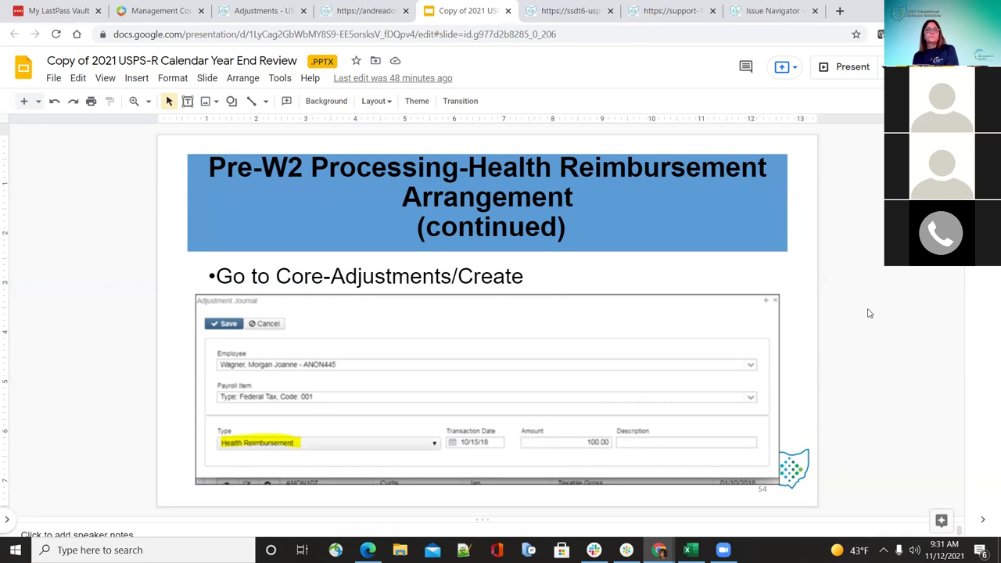
key(Down)
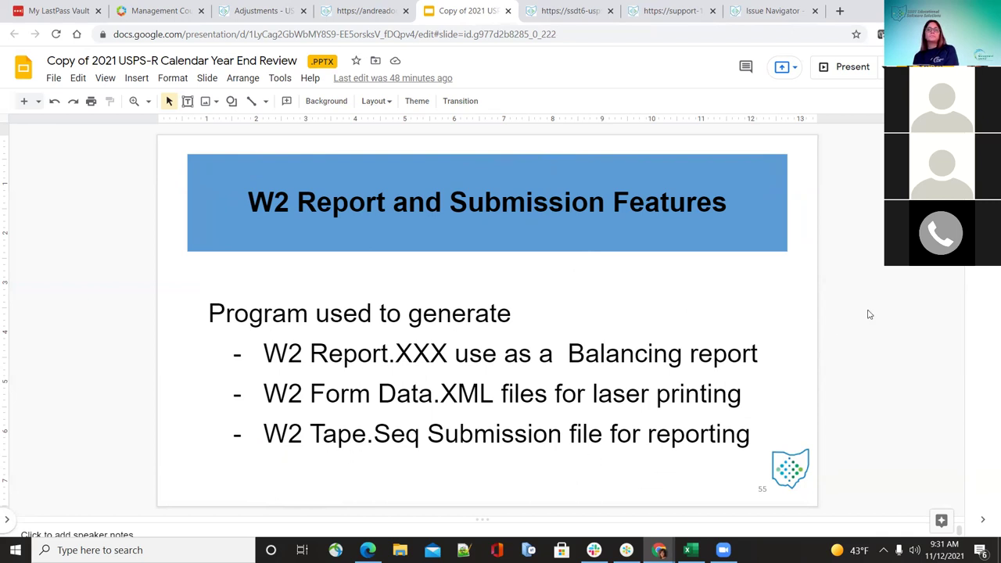
key(Down)
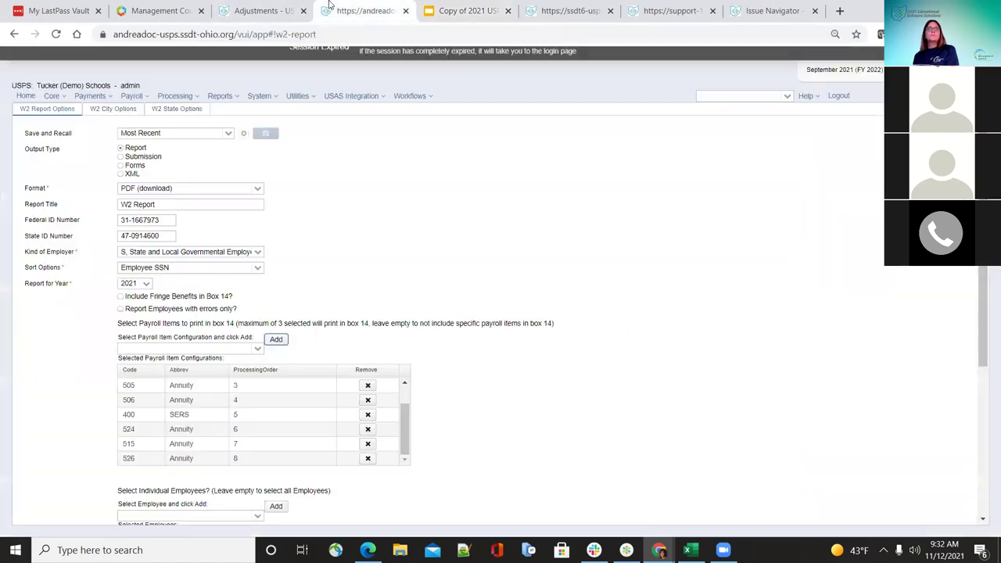
- Switch to the USPS W2 report page and set its output type to Report
click(337, 11)
click(288, 66)
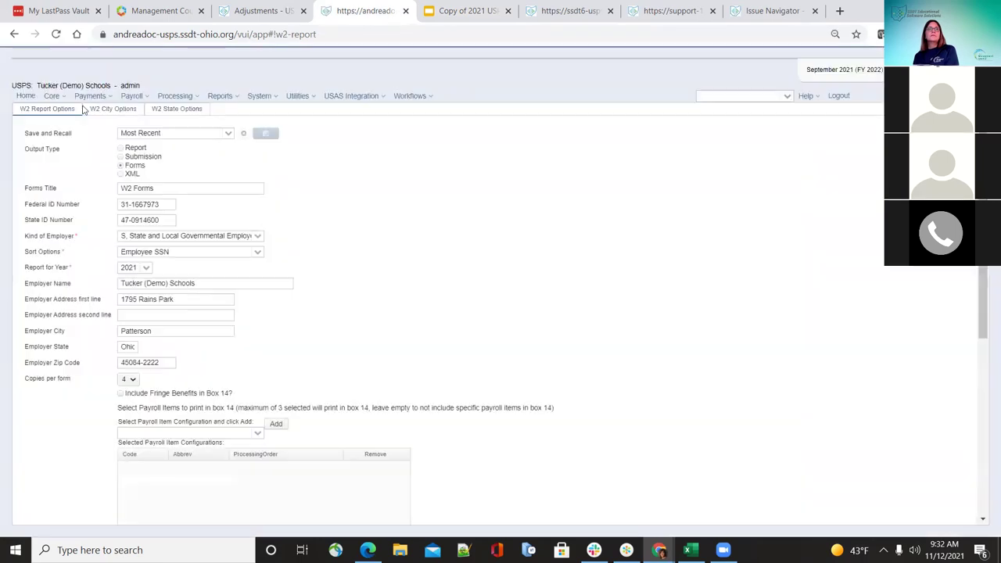
click(120, 148)
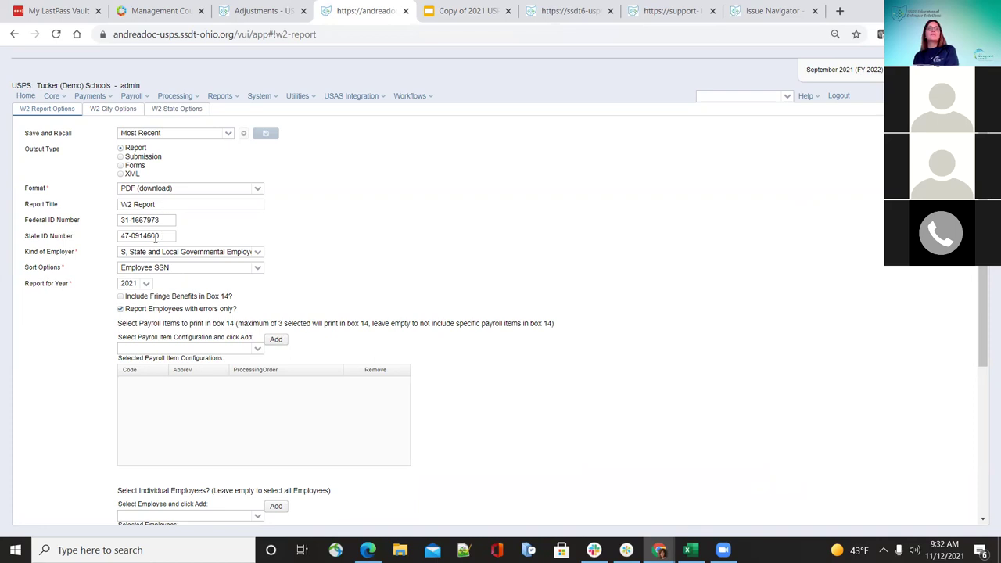
- Set the kind of employer to State and Local Governmental Employer (non 501c) and the sort option to Employee SSN
click(257, 251)
click(257, 274)
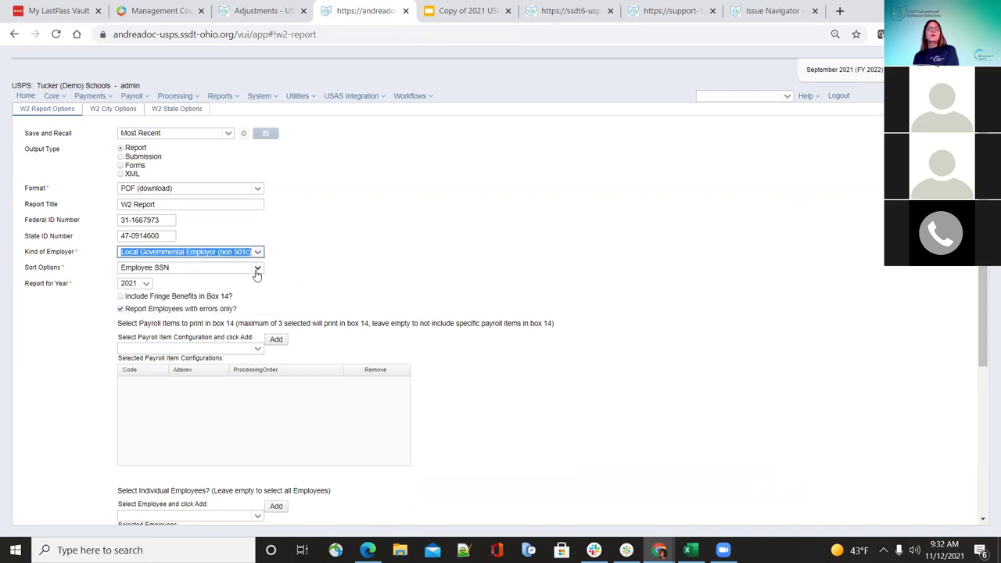
click(256, 269)
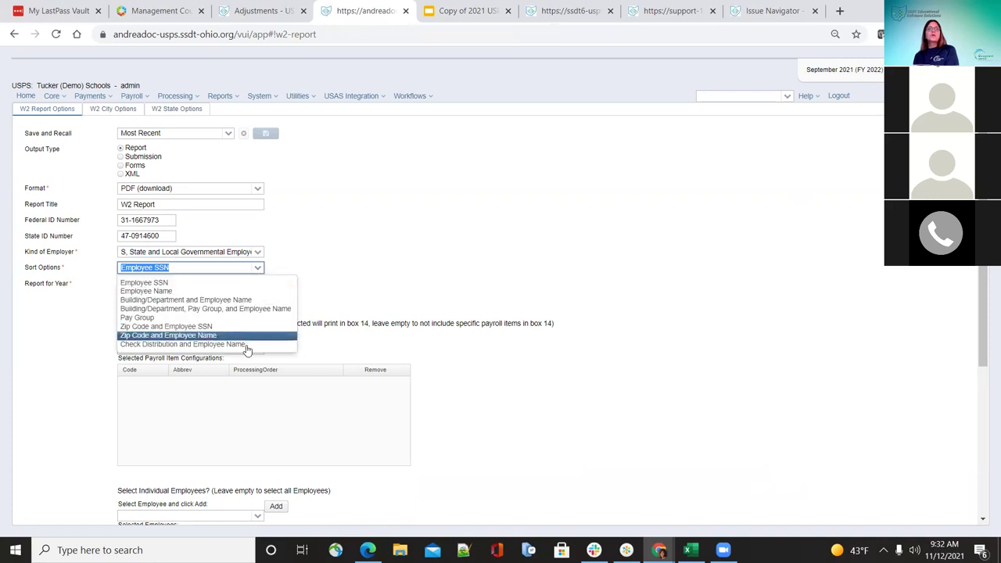
click(245, 285)
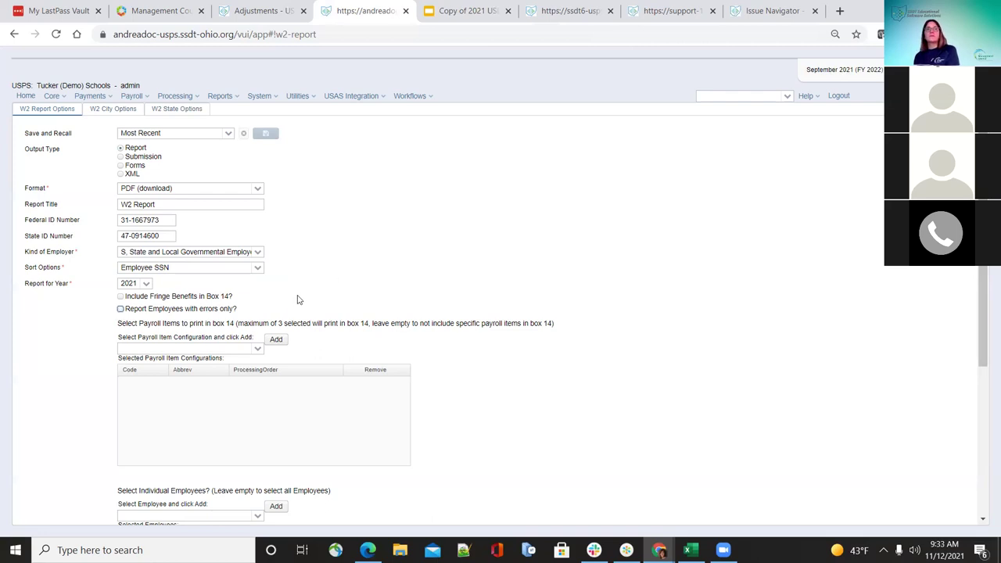
- Turn off reporting only employees with errors and include fringe benefits in Box 14
click(121, 310)
click(122, 311)
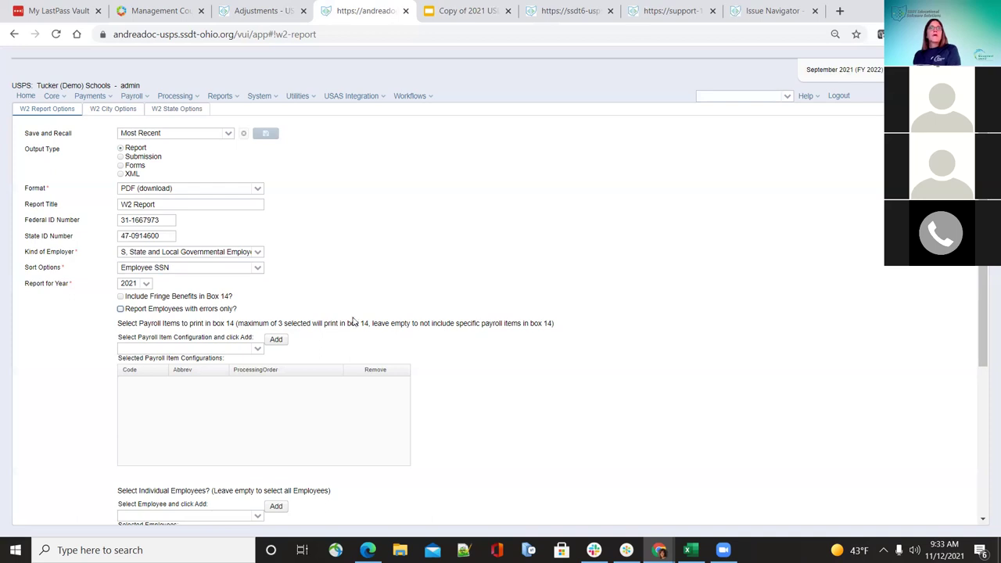
click(122, 297)
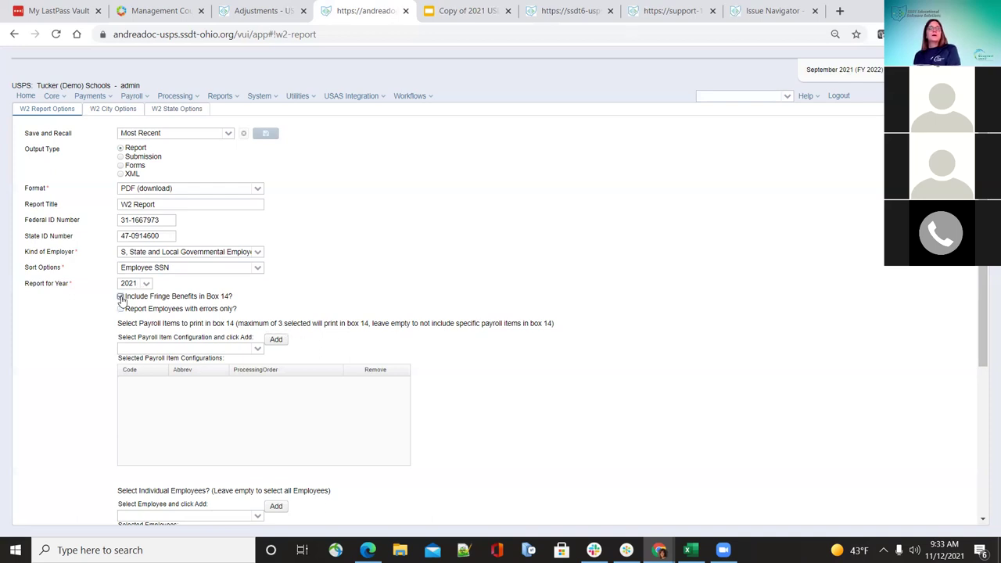
- View the payroll item configurations available for printing in box 14
click(256, 349)
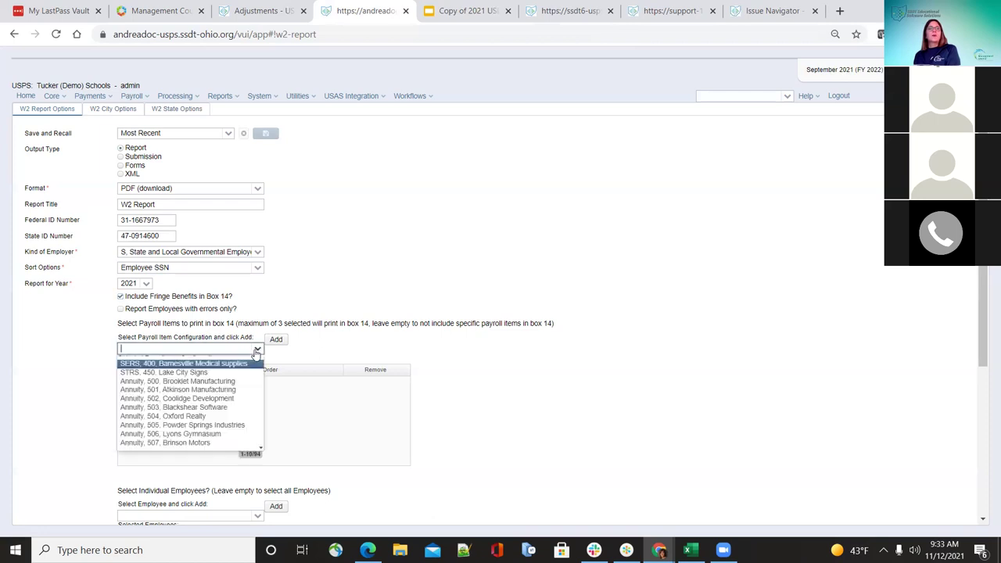
click(256, 350)
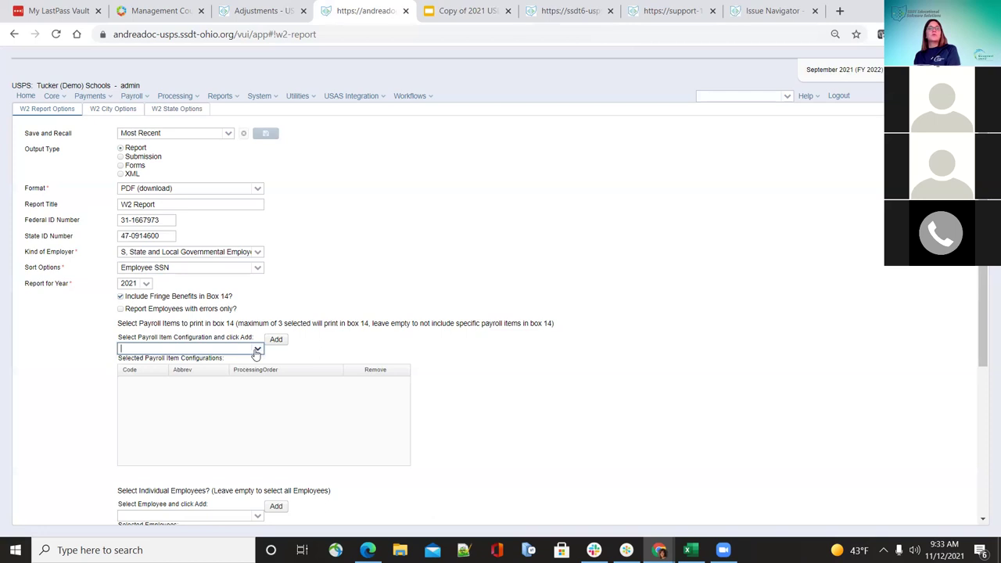
click(507, 384)
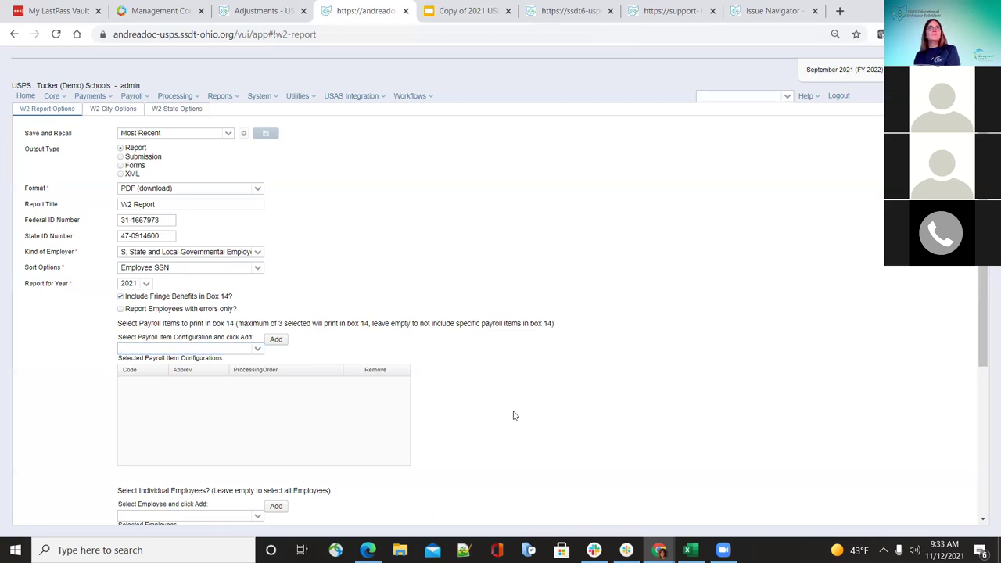
- Add one individual employee to the W2 report's selected employees and remove that employee again
scroll(513, 415, down, 3)
scroll(514, 416, down, 1)
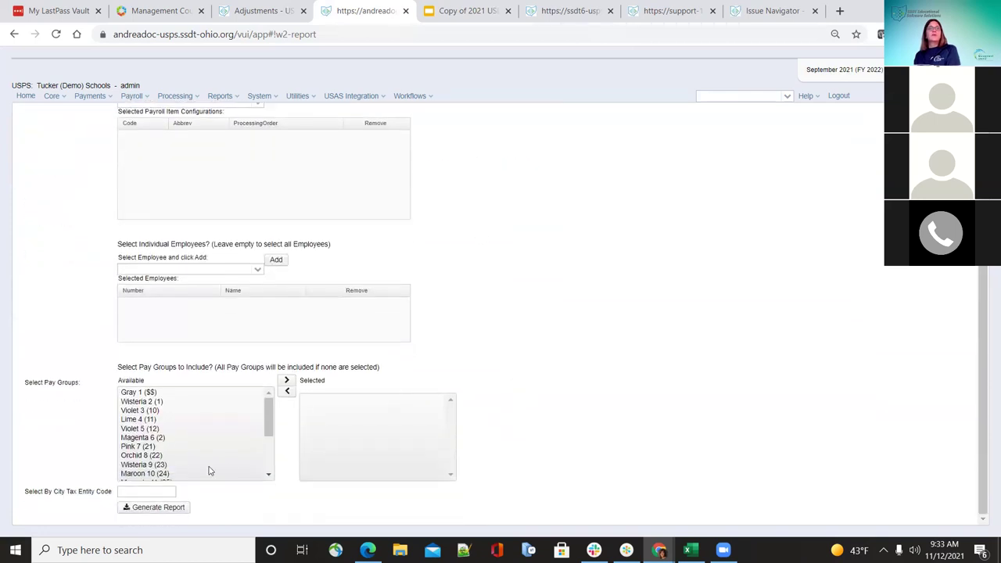
click(258, 270)
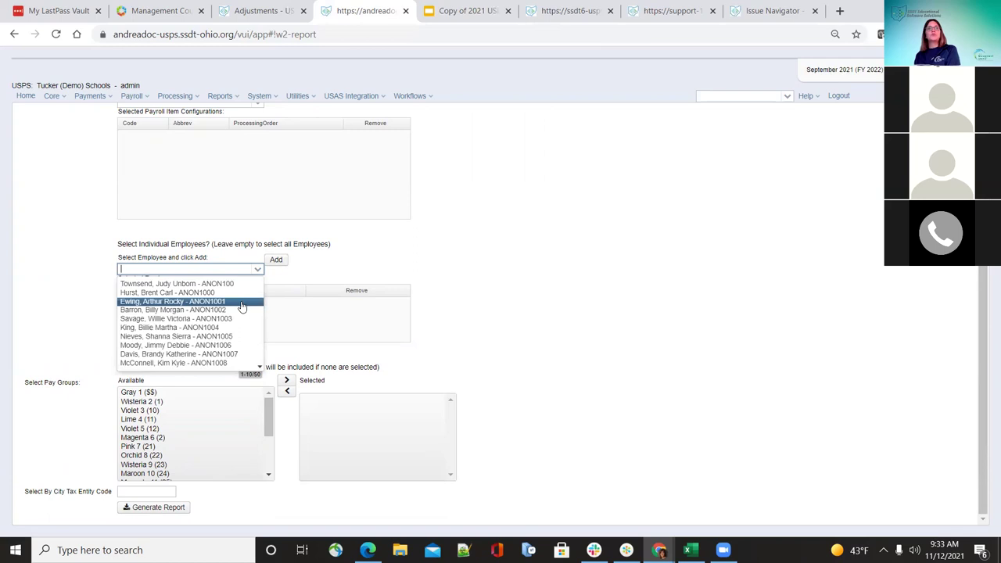
click(242, 302)
click(276, 260)
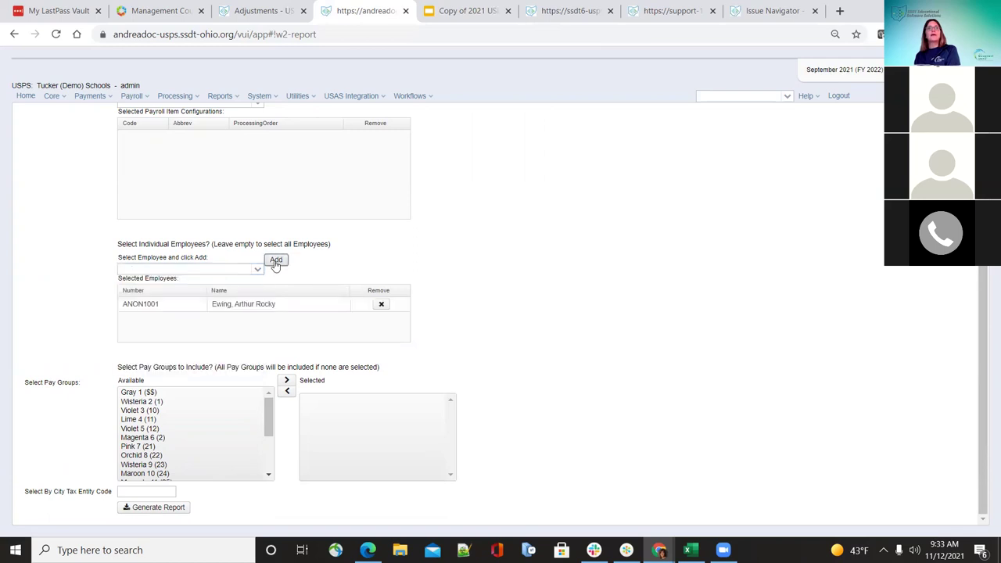
click(381, 304)
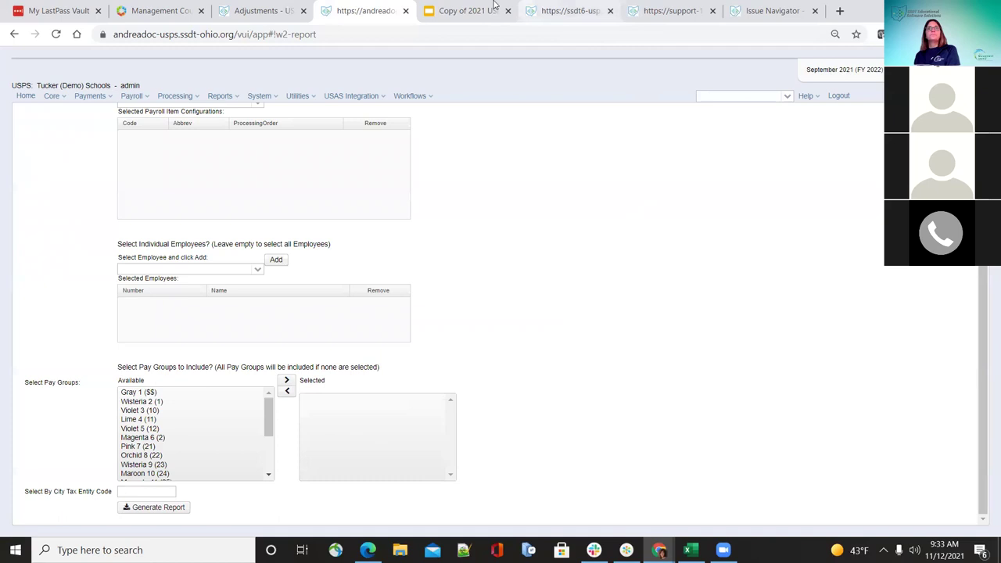
- Return to the year-end slides and read the W-2 Report Processing slides up to the additional deduction codes
click(461, 11)
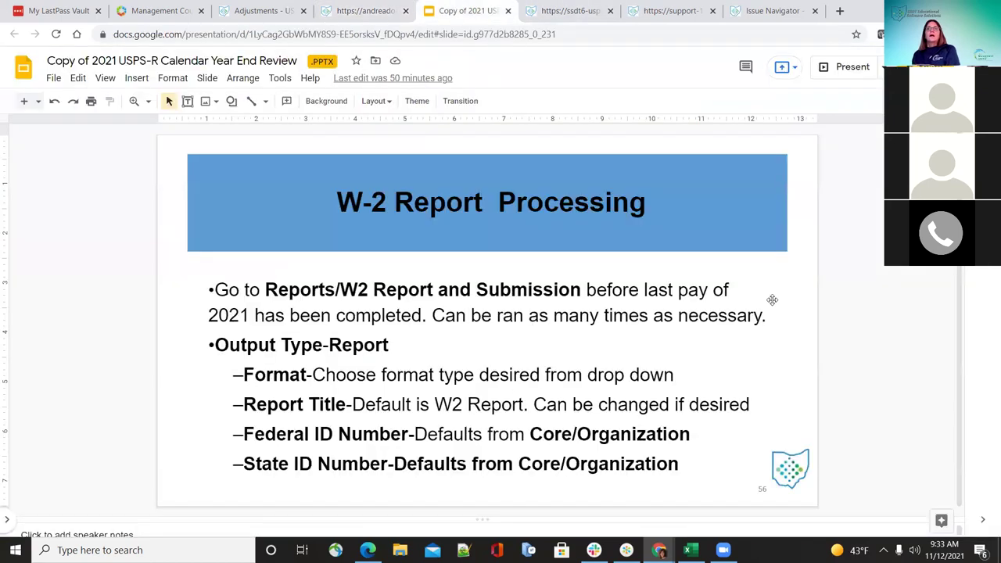
key(Down)
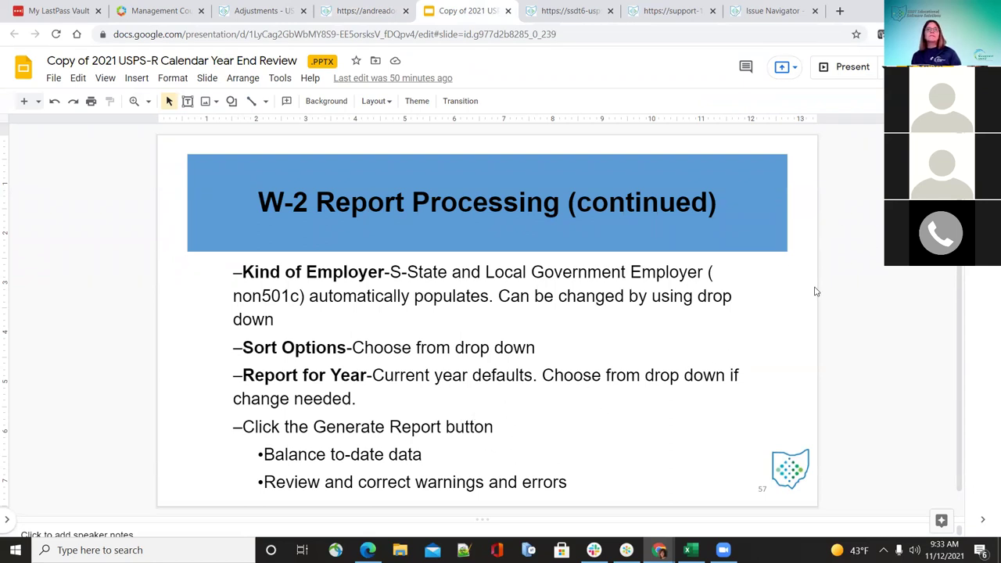
key(Down)
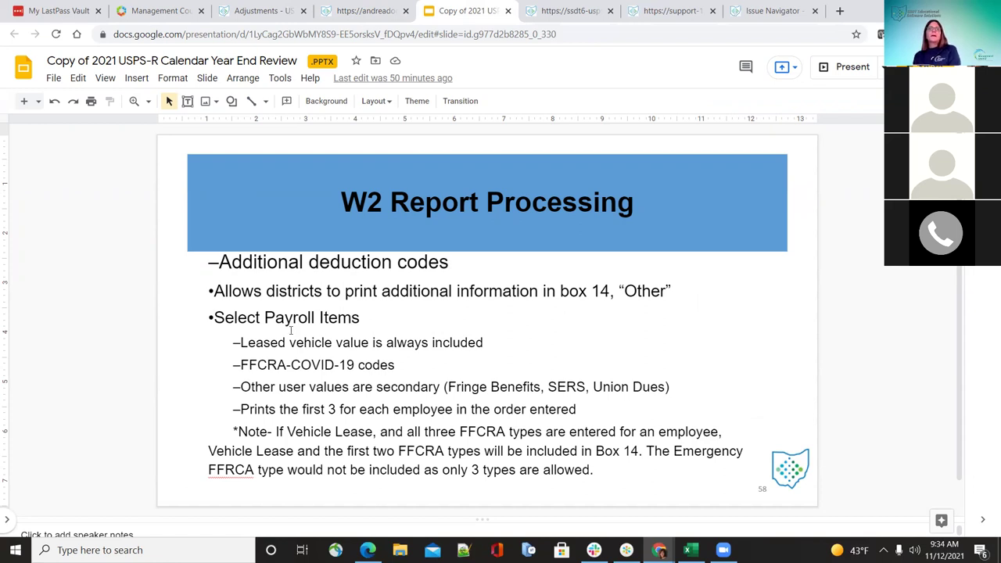
- On the USPS W2 report page, add the annuity payroll items 502 and 505 to print in box 14
click(374, 8)
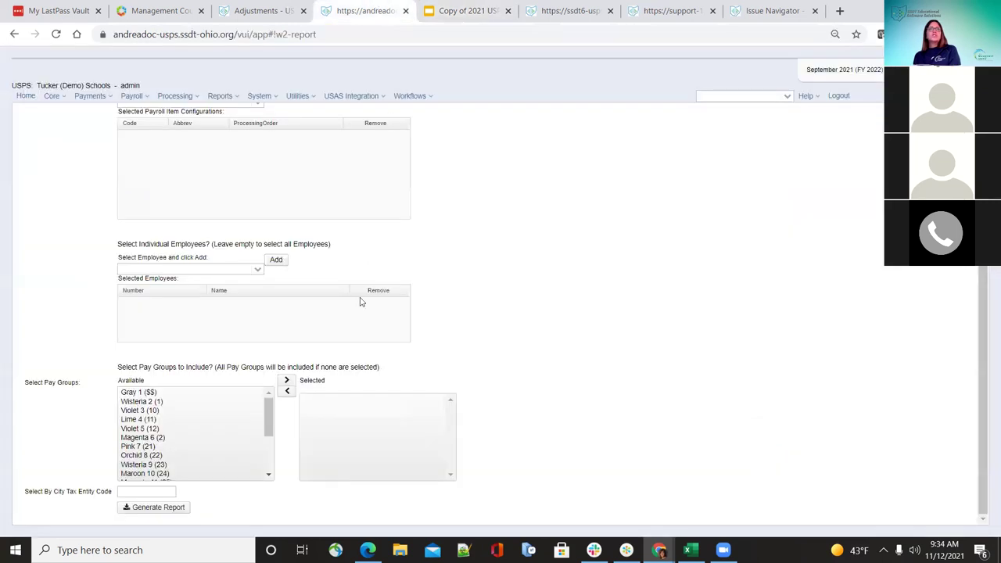
scroll(284, 212, up, 2)
click(258, 232)
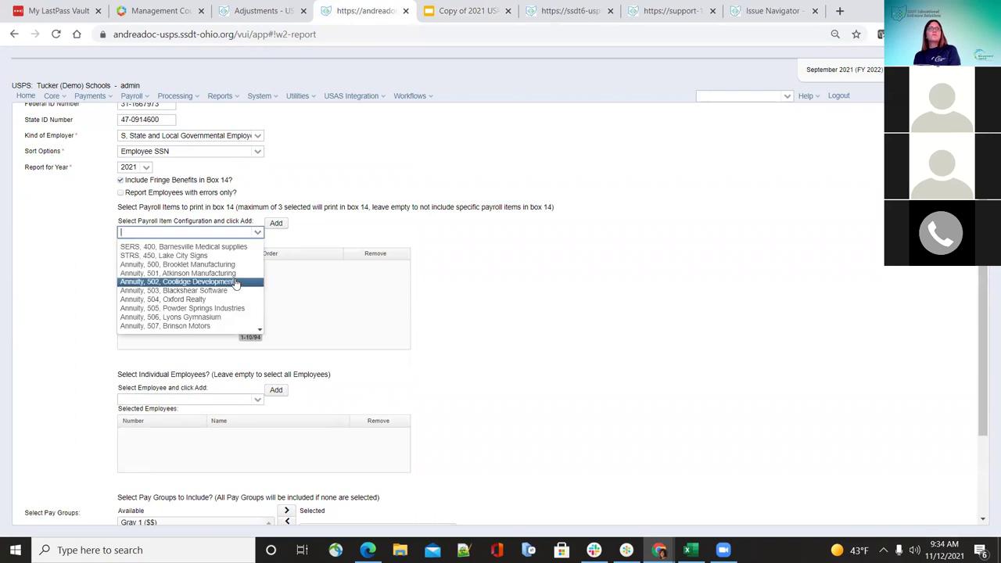
click(187, 281)
click(276, 223)
click(258, 233)
click(195, 298)
click(277, 223)
click(257, 232)
click(235, 310)
click(276, 223)
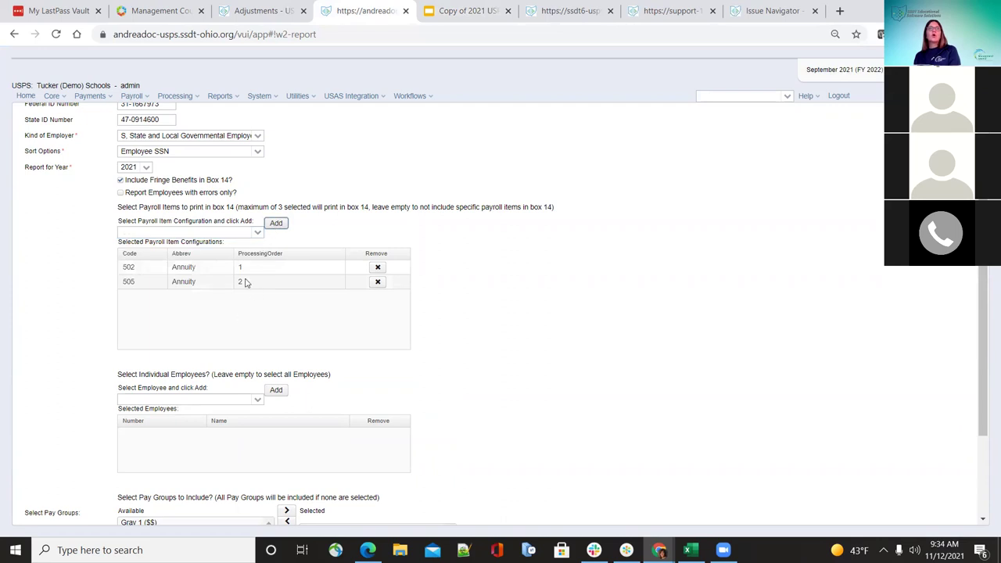
- Add annuity 507, Brinson Motors to the box 14 payroll items and choose STRS, 450, Lake City Signs in the selector
click(258, 232)
click(229, 326)
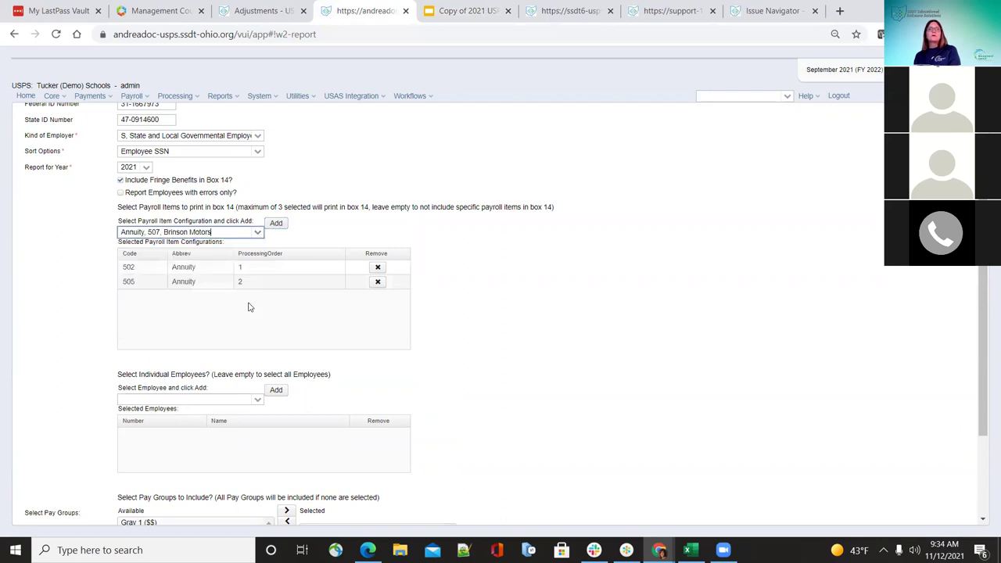
click(276, 223)
click(257, 233)
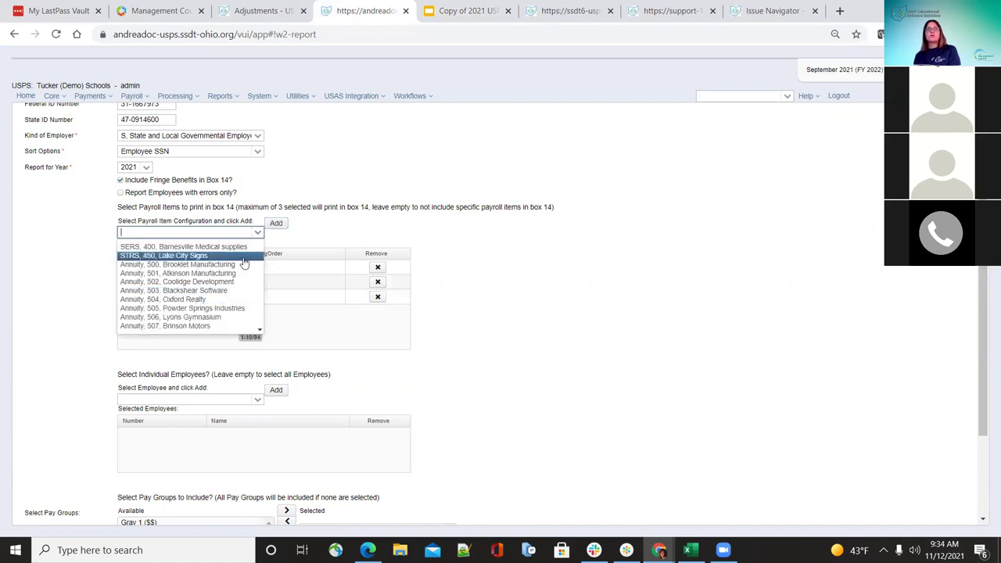
click(244, 258)
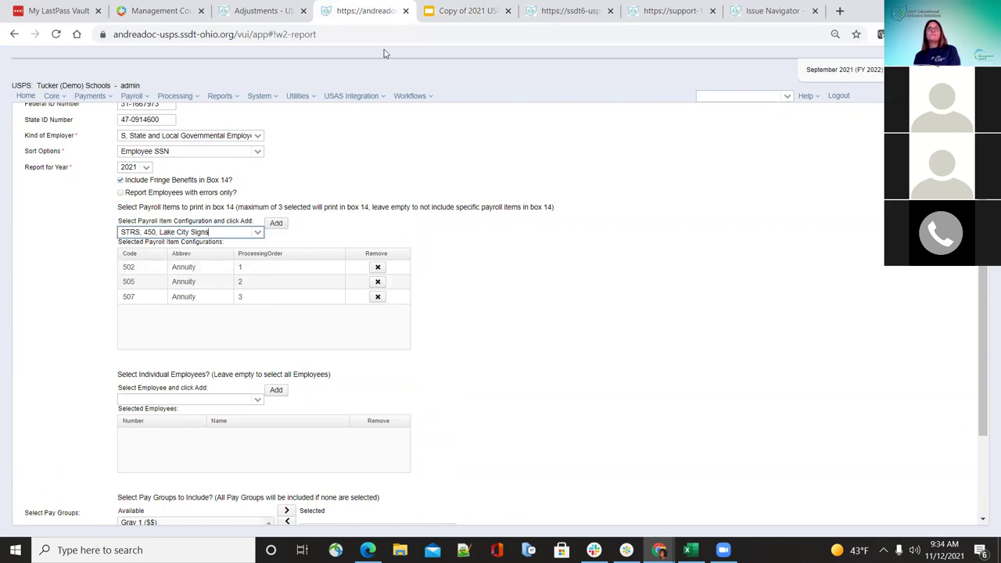
- Return to the year-end slides and page through the W2 Balancing slides and the Preparing for 2022 slides
click(466, 11)
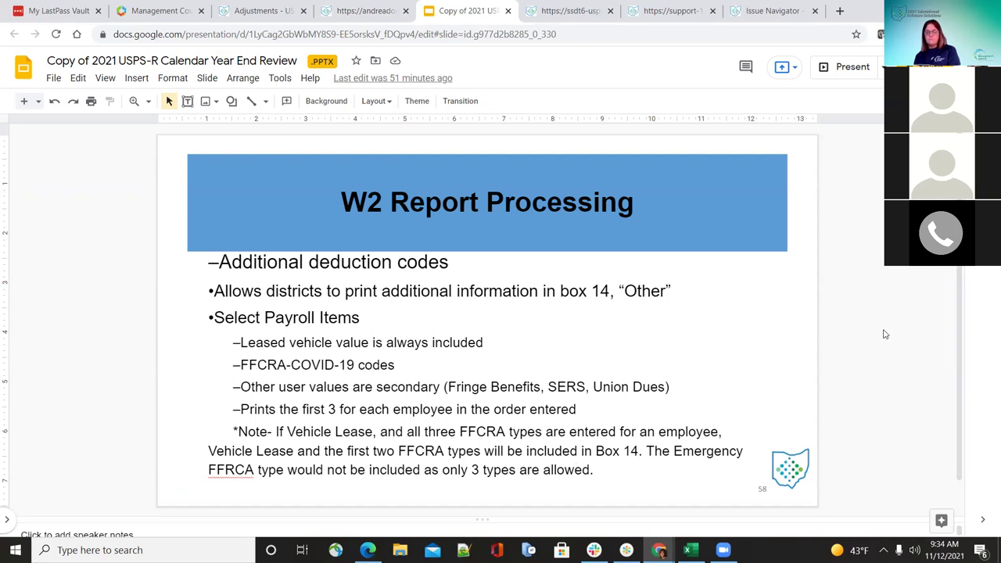
key(Down)
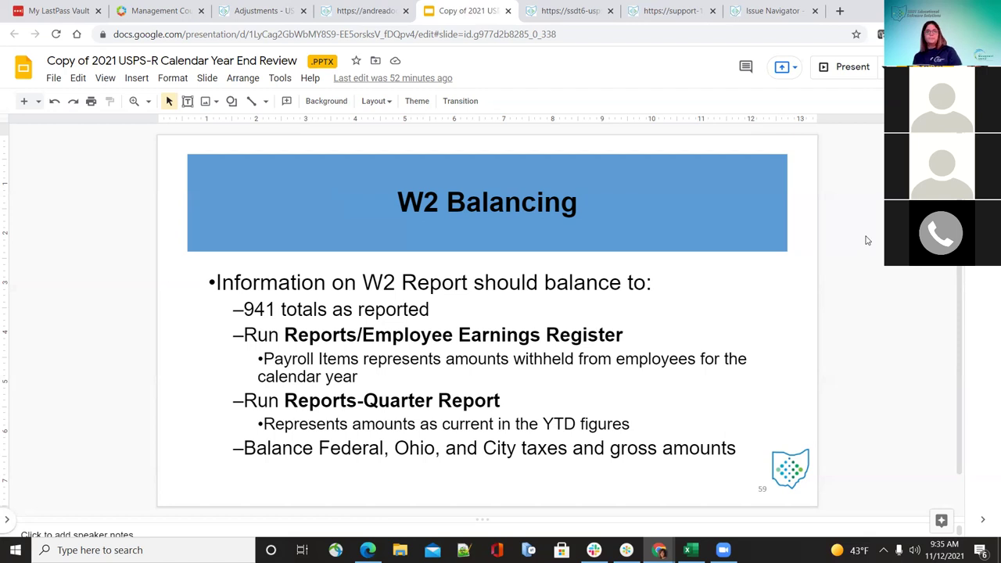
key(Down)
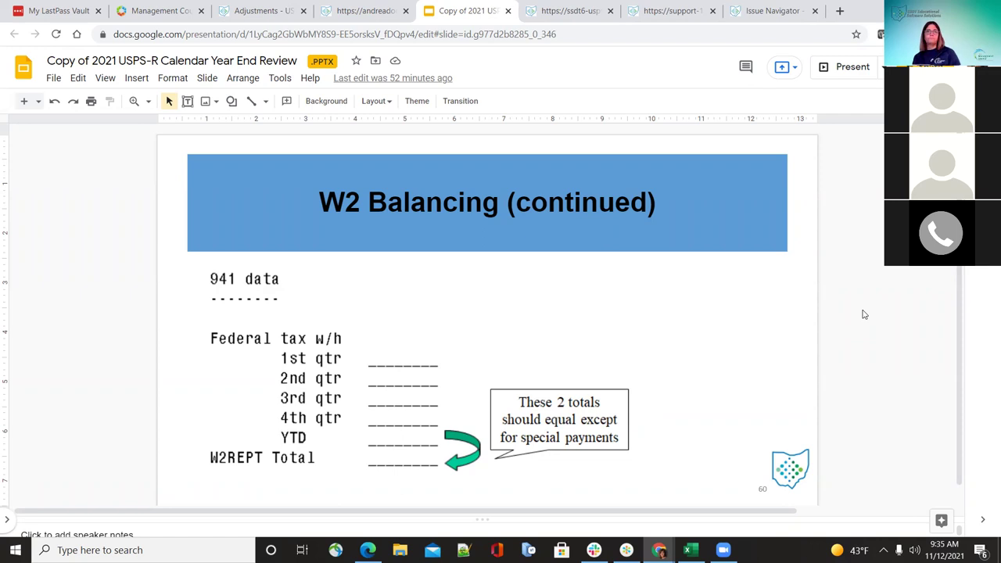
key(Down)
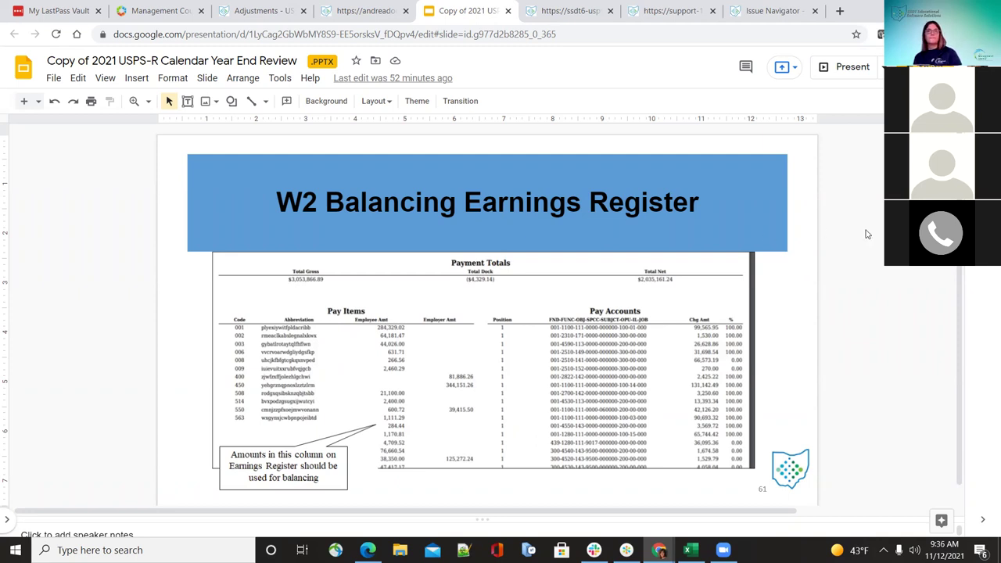
key(Down)
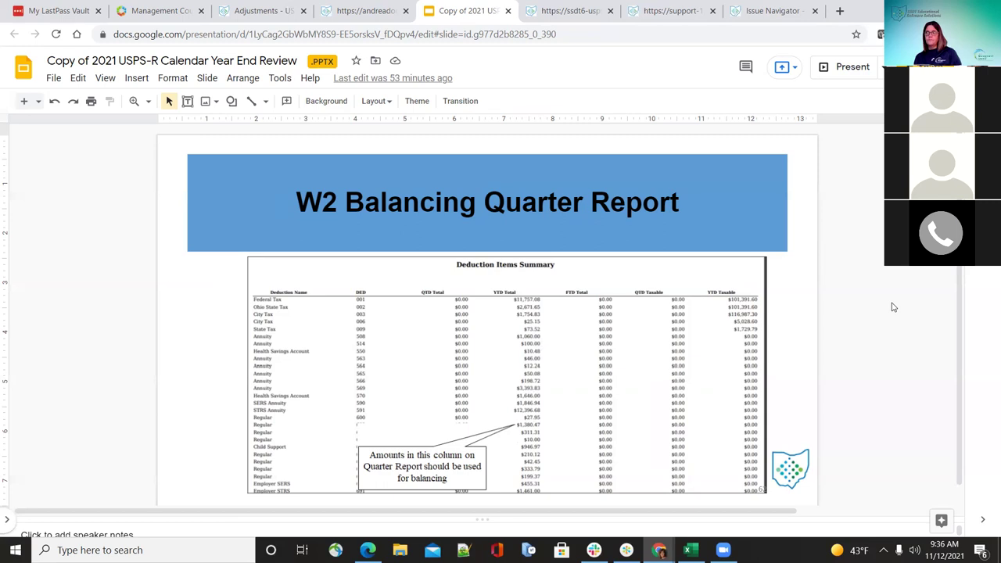
key(Down)
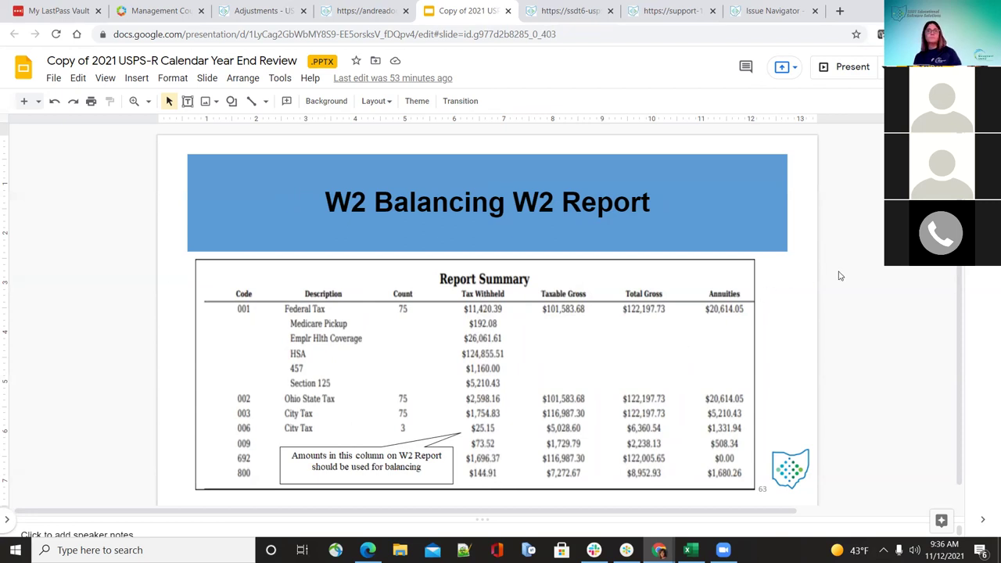
key(Down)
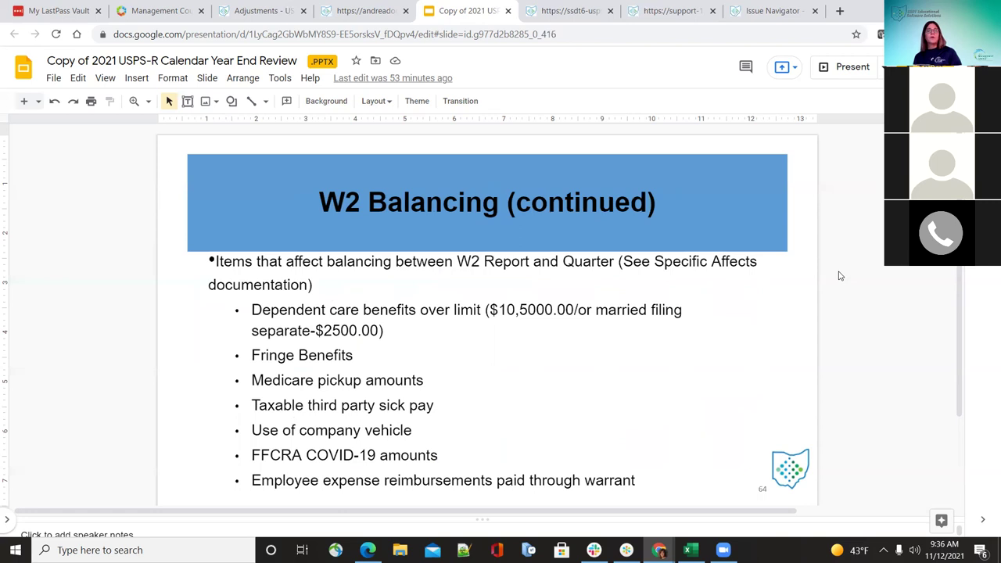
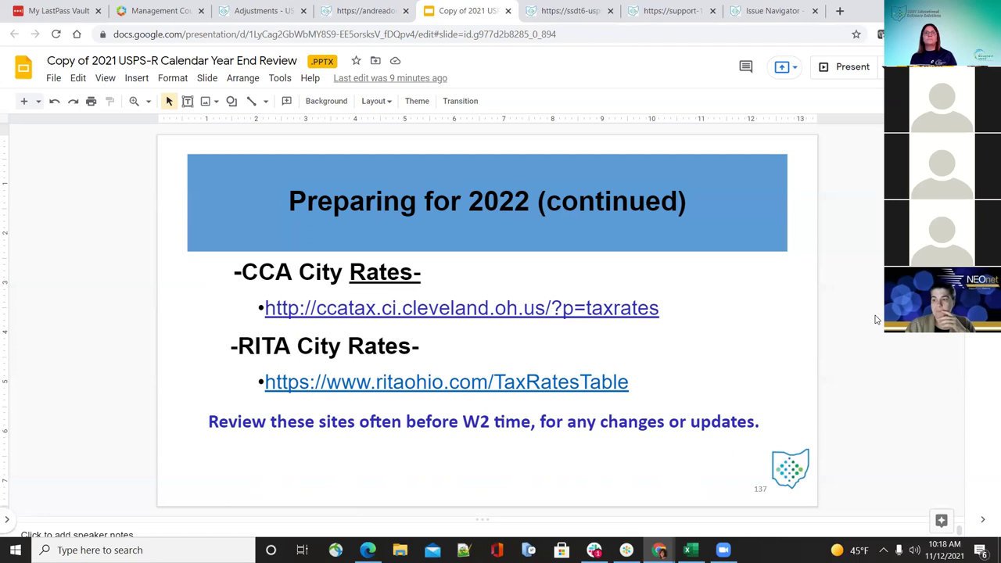
key(Page_Down)
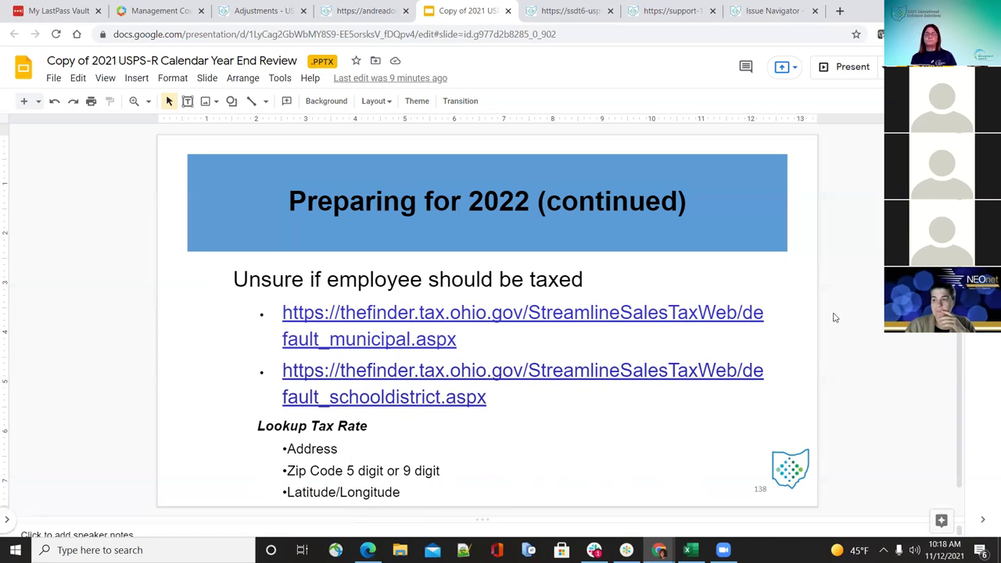
- Advance the year-end slides through the Mass Load instructions to the Mass Change instructions for payroll item rates
key(Down)
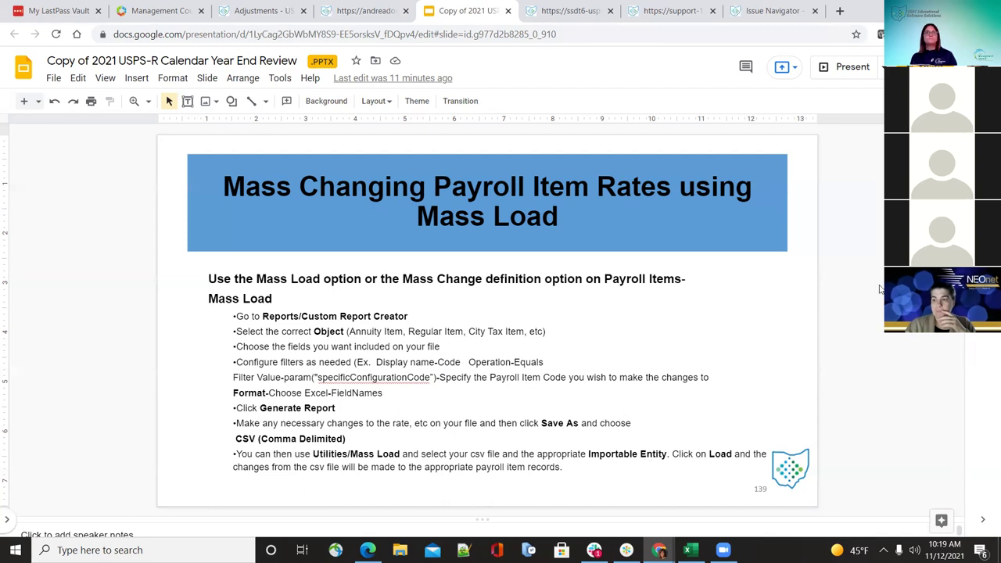
scroll(880, 289, down, 2)
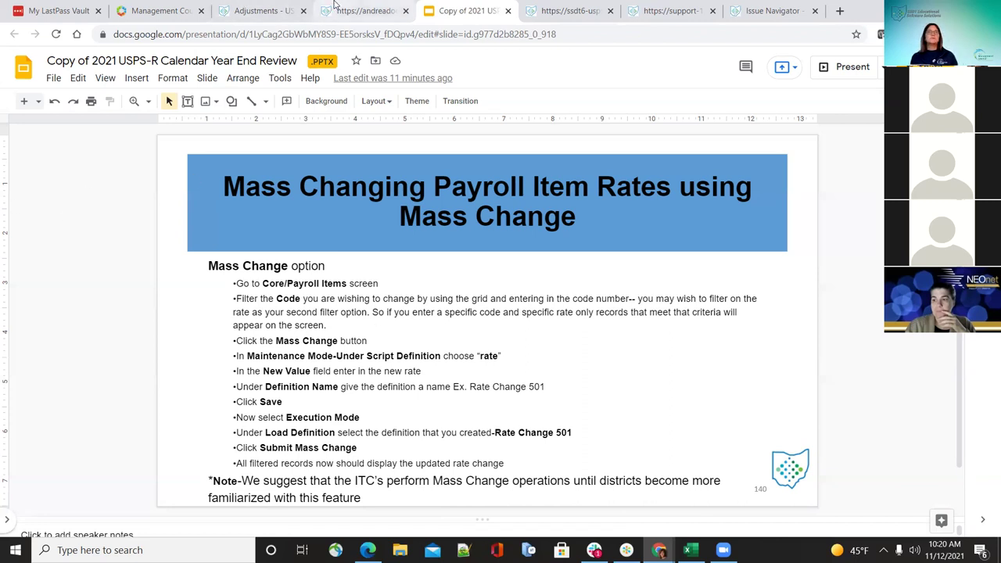
- Switch to USPS, list the Annuity Item records on the Core Payroll Item page, and filter them by code 542
click(334, 7)
click(59, 102)
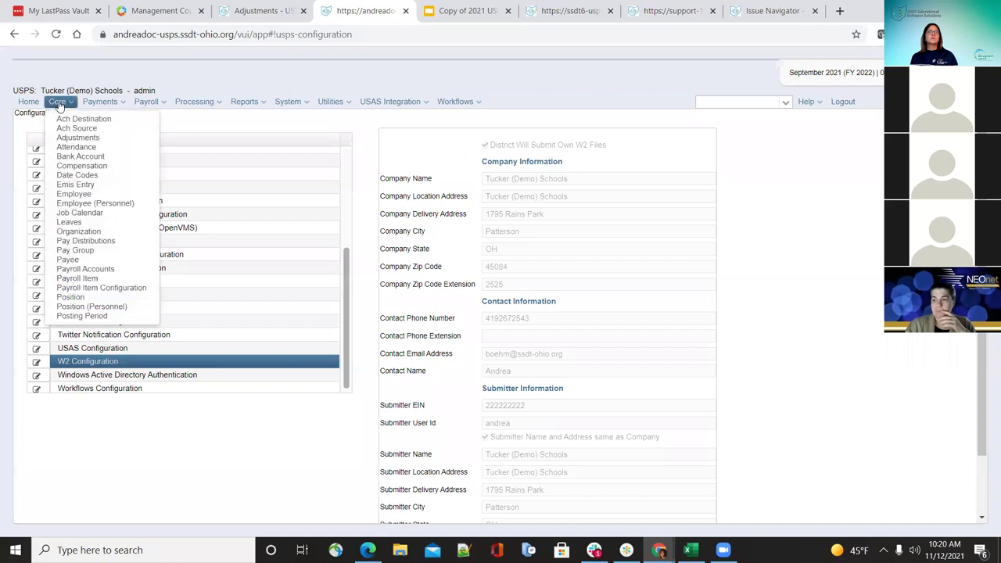
click(88, 279)
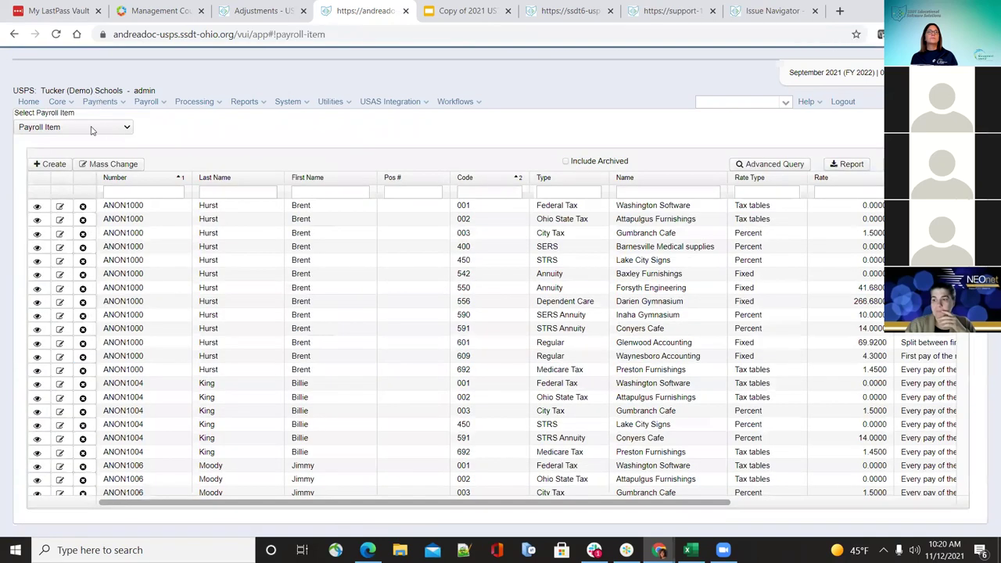
click(92, 129)
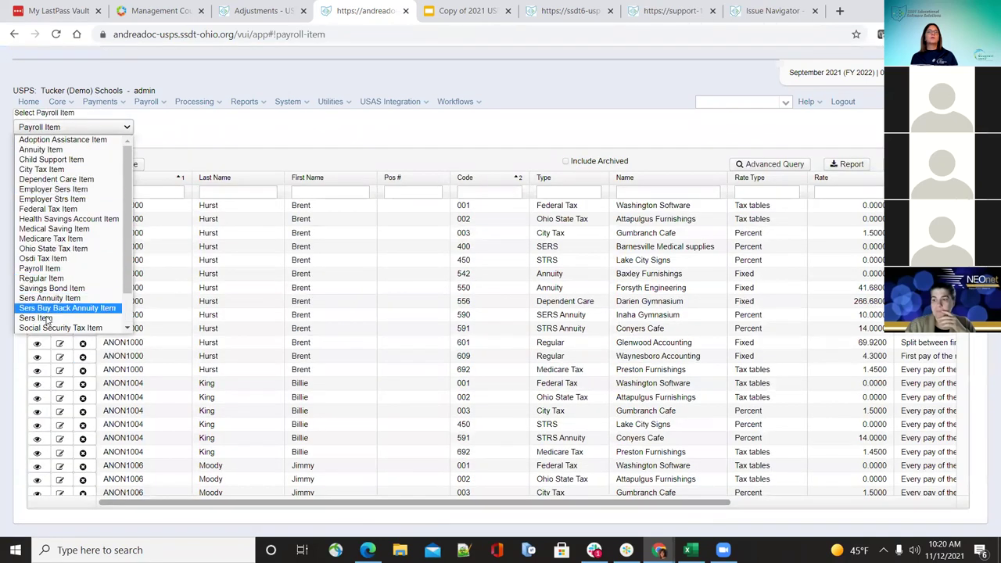
click(73, 149)
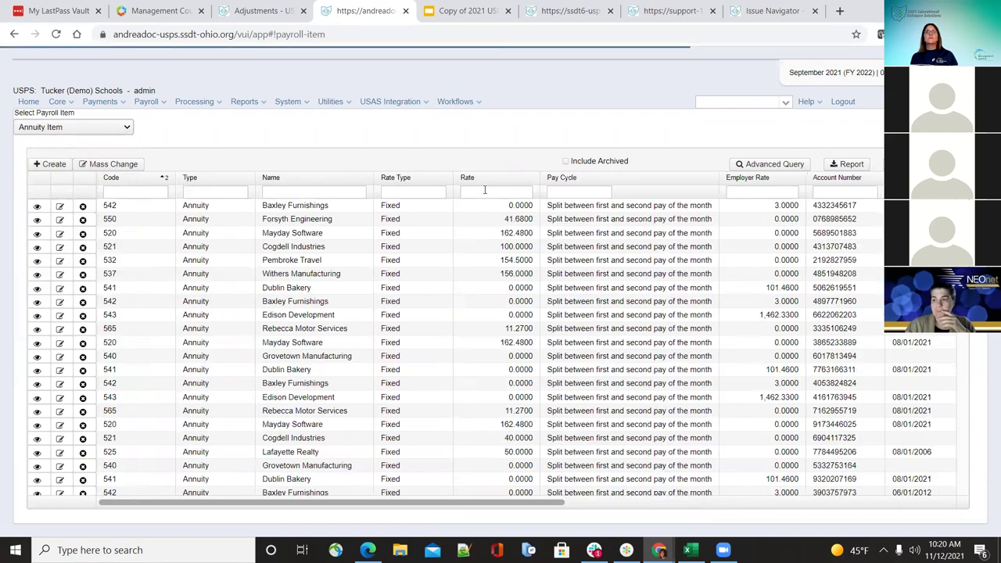
click(112, 194)
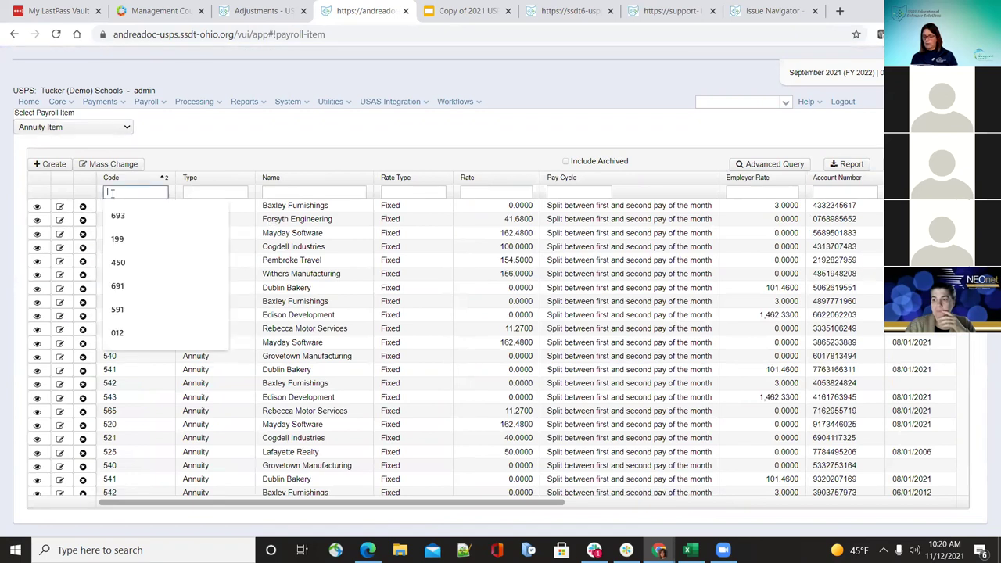
text(542)
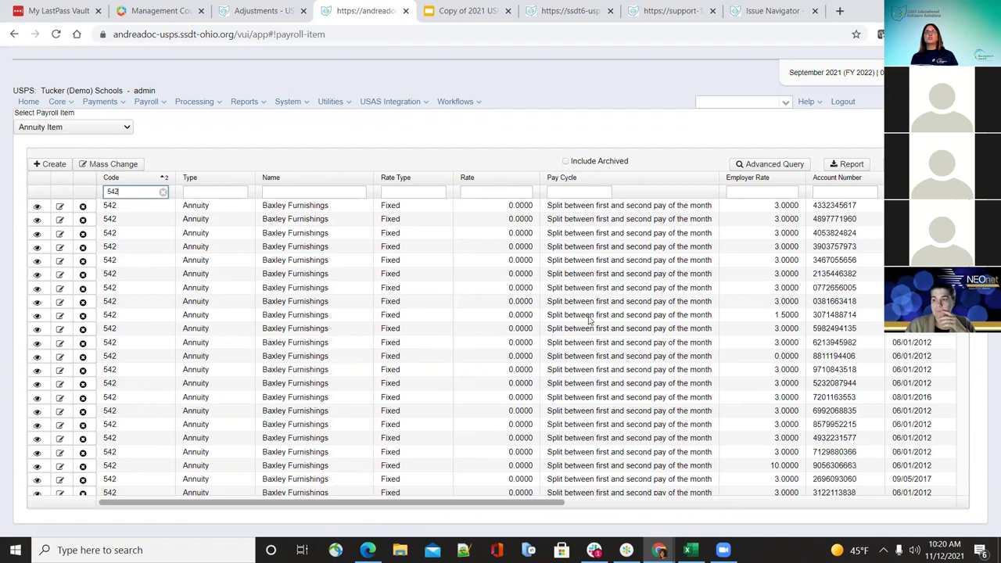
- Check the Mass Change slide and open Mass Change for the filtered annuity items in USPS
click(470, 10)
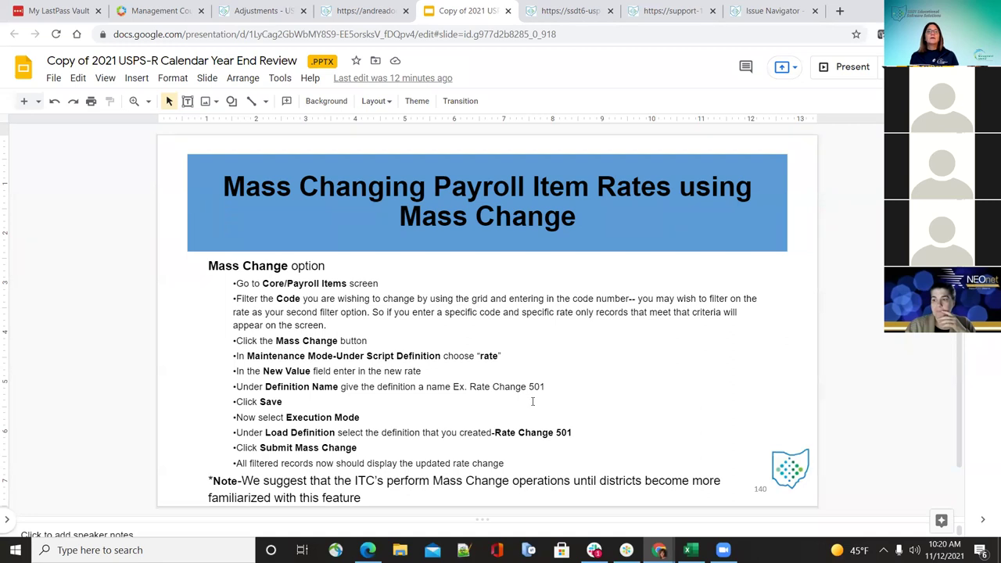
click(365, 10)
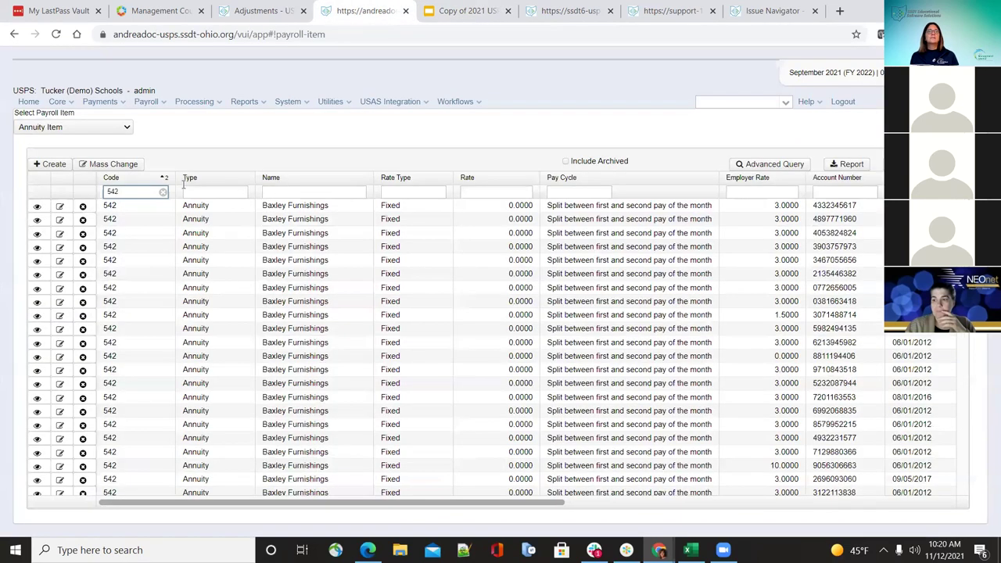
click(121, 164)
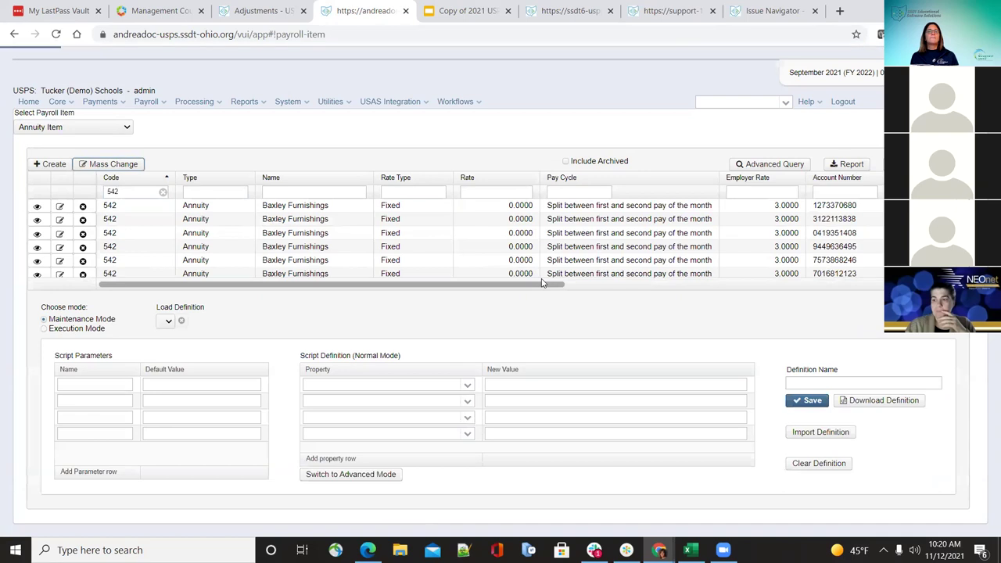
- Recheck the Mass Change slide and set the first script definition property to rate in USPS
click(467, 10)
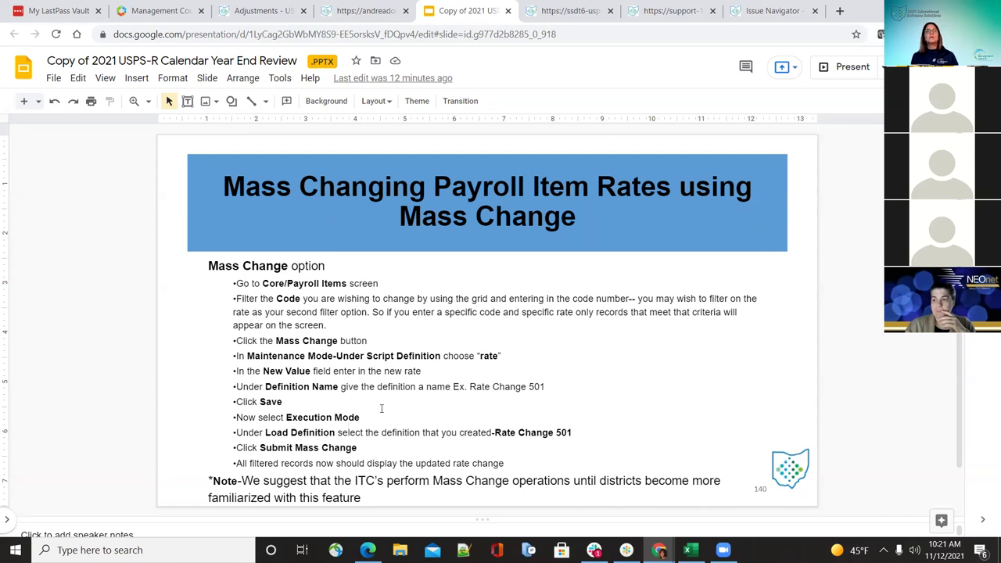
click(411, 14)
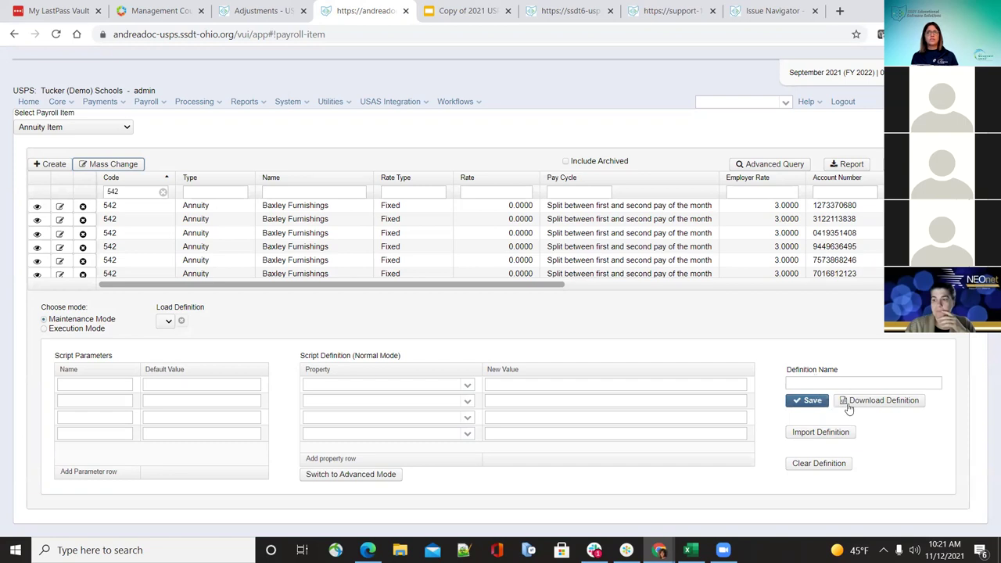
click(467, 386)
text(c)
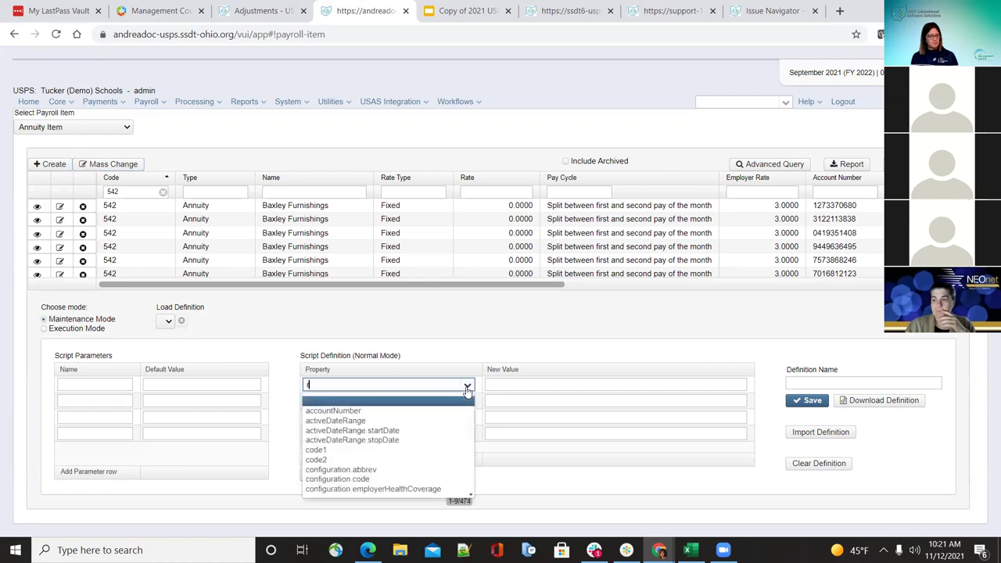
text(ode)
click(543, 385)
click(434, 382)
text(rate)
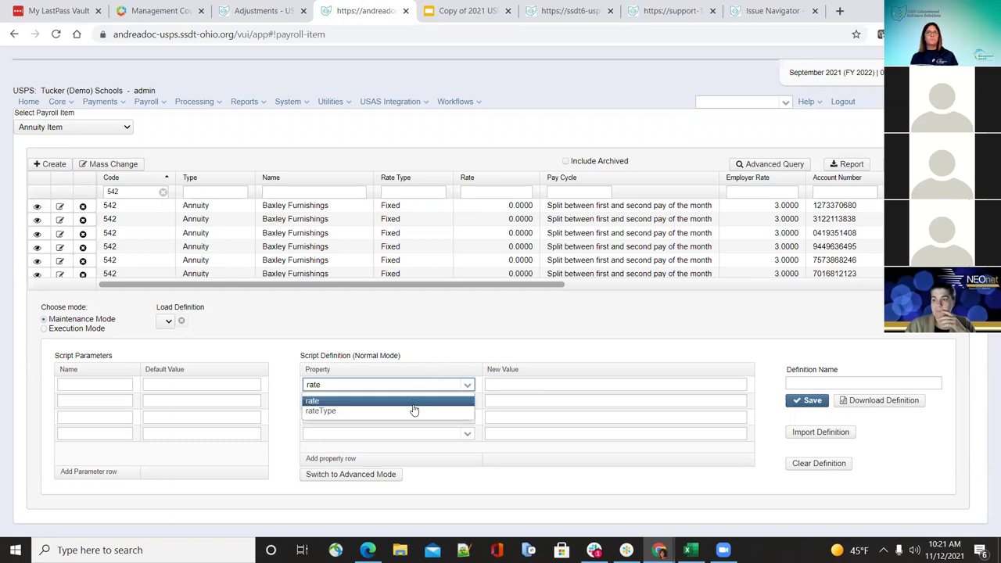
click(415, 402)
click(517, 382)
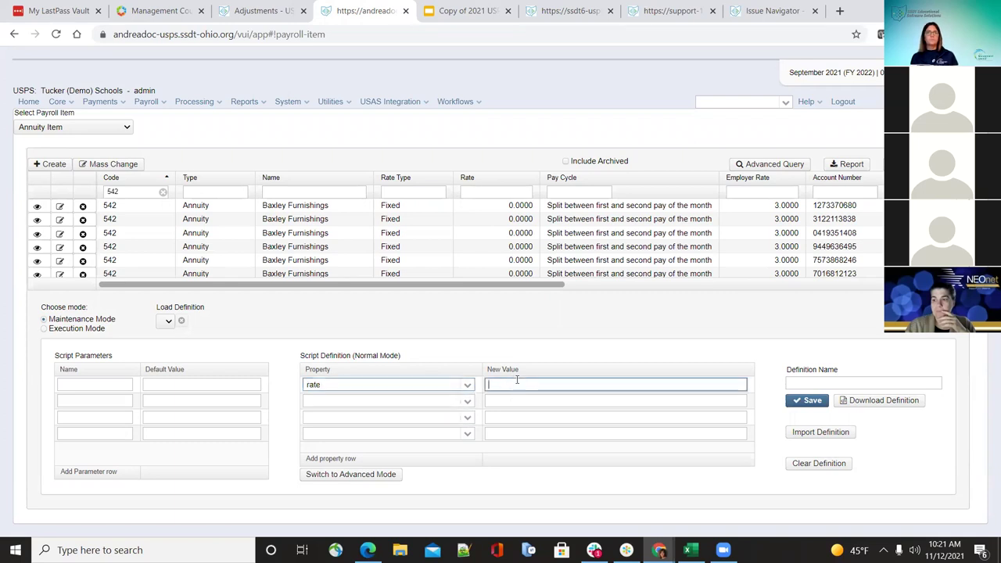
- Switch the mass change to Execution Mode and return to the Mass Change slide in the year-end presentation
click(42, 336)
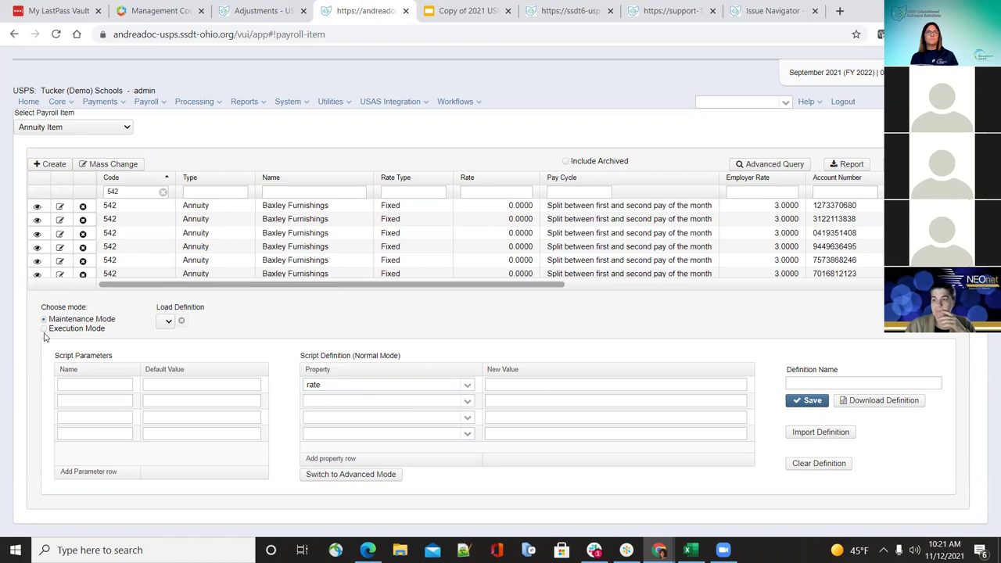
click(44, 329)
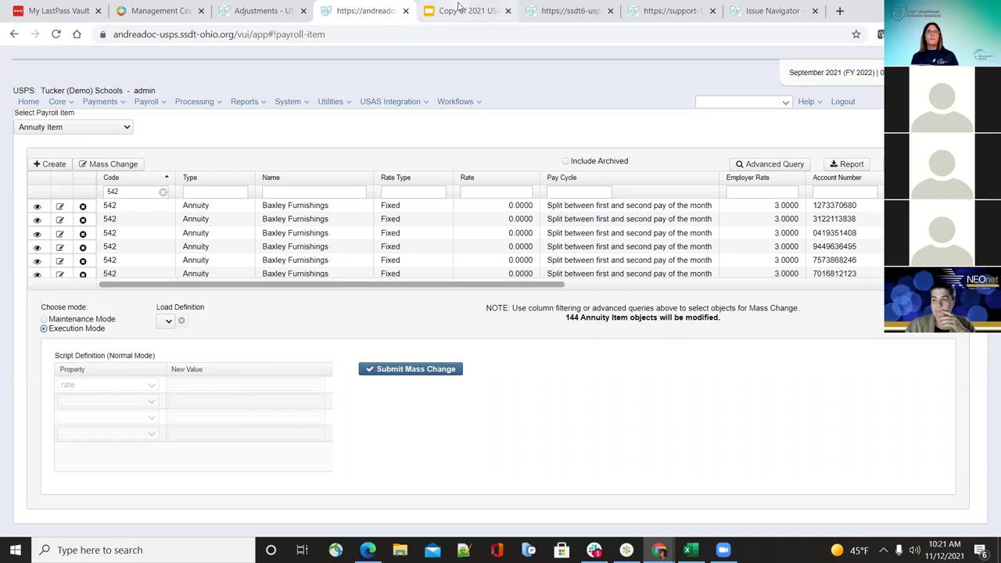
click(459, 9)
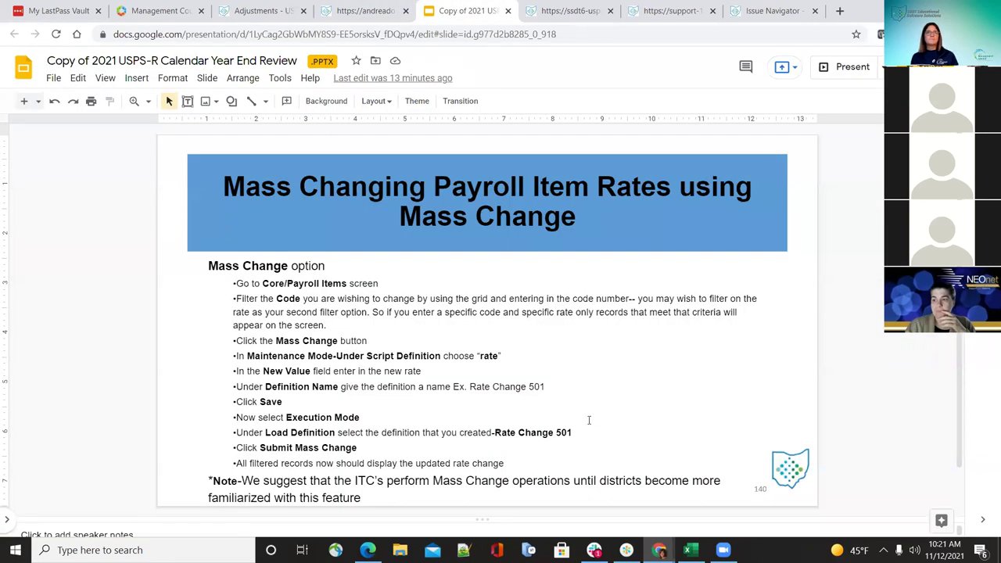